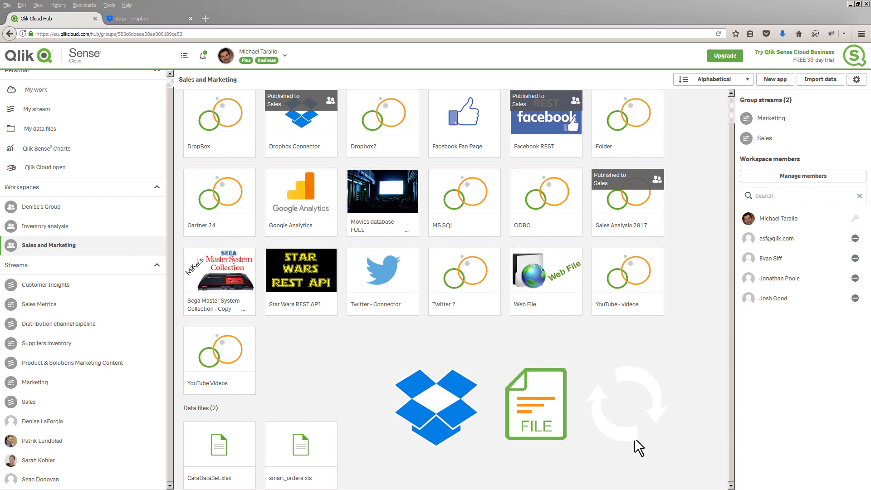
Step: In orders.xls, change the last Pending status above the Complete rows to Complete
key("alt+Tab")
key("alt+Tab")
key("alt+Tab")
key("alt+Tab")
key("alt+Tab")
key("alt+Tab")
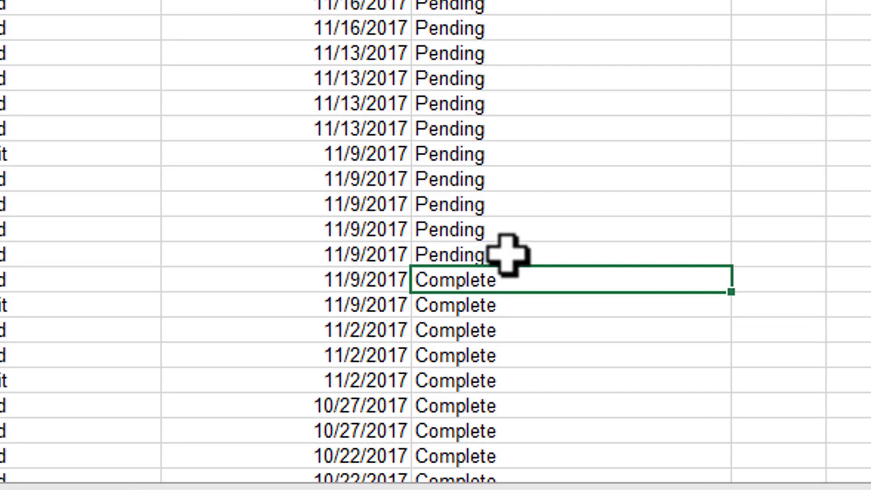
left_click(508, 254)
double_click(518, 254)
key("BackSpace")
key("BackSpace")
key("BackSpace")
key("BackSpace")
key("BackSpace")
key("BackSpace")
key("BackSpace")
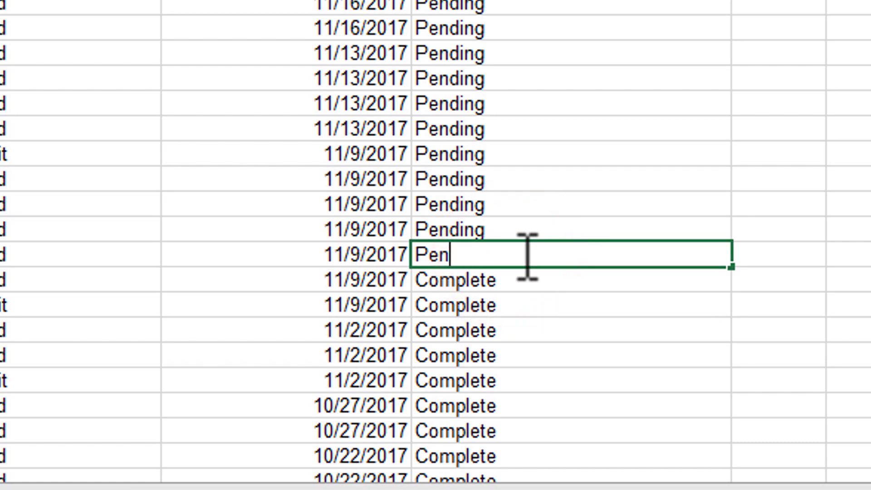
type("Complete")
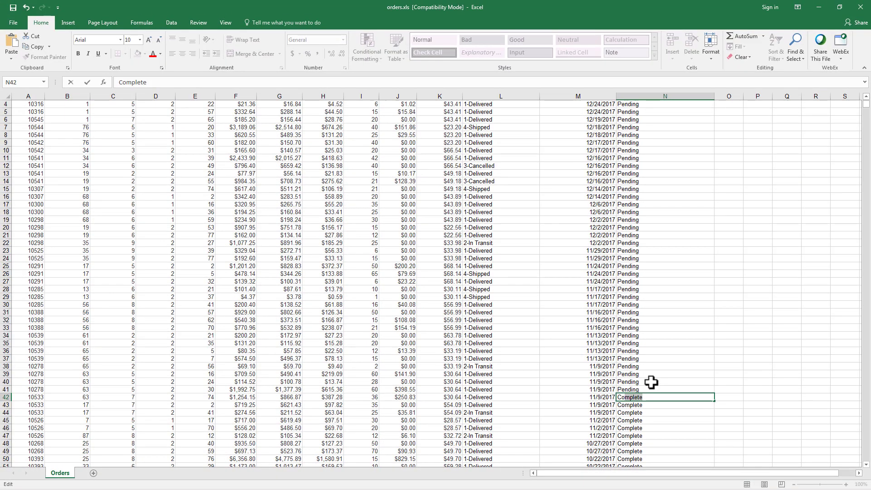
left_click(638, 363)
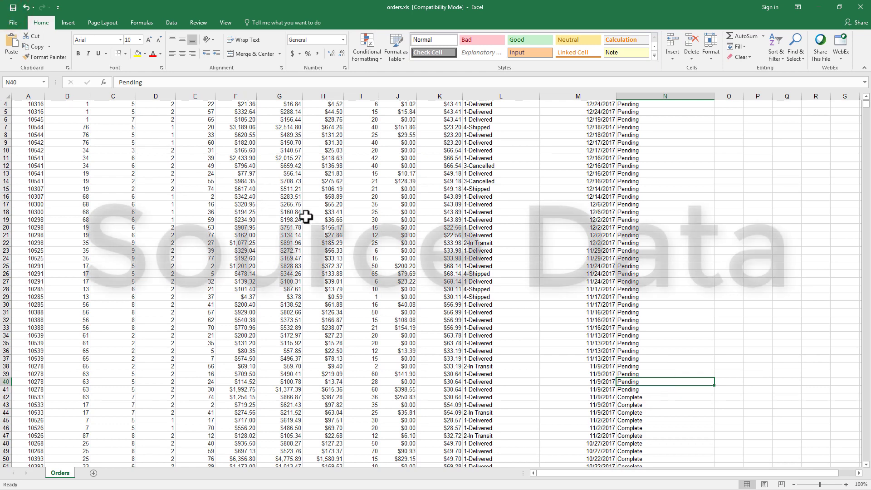
Step: Open the Dropbox Connector app's My new sheet, showing 41 Pending and 3,625 Complete
key("alt+Tab")
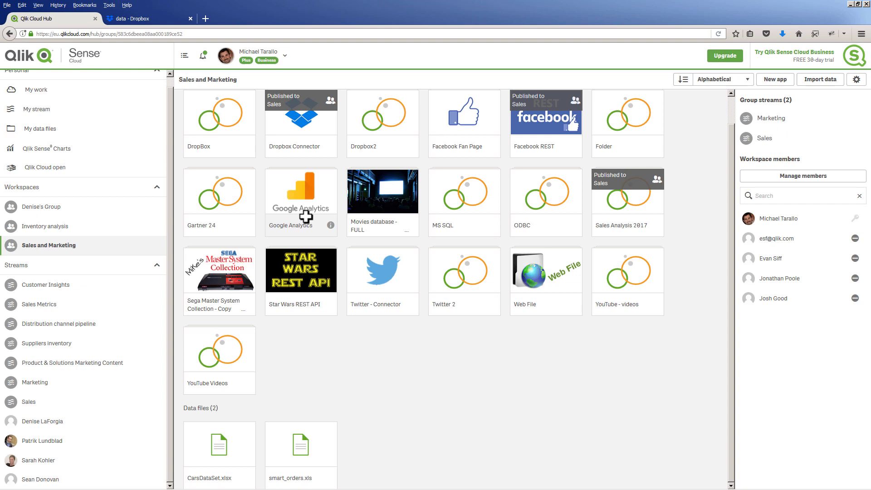
key("alt+Tab")
key("alt+Tab")
key("alt+Tab")
key("alt+Tab")
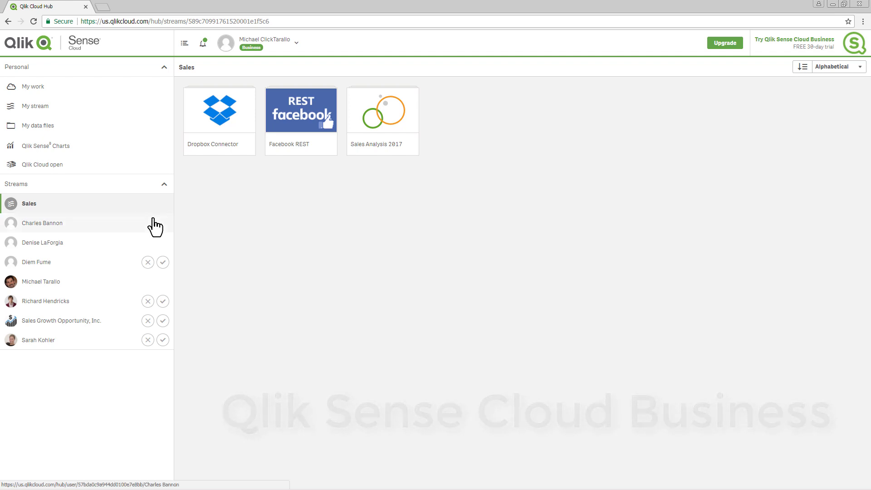
left_click(218, 116)
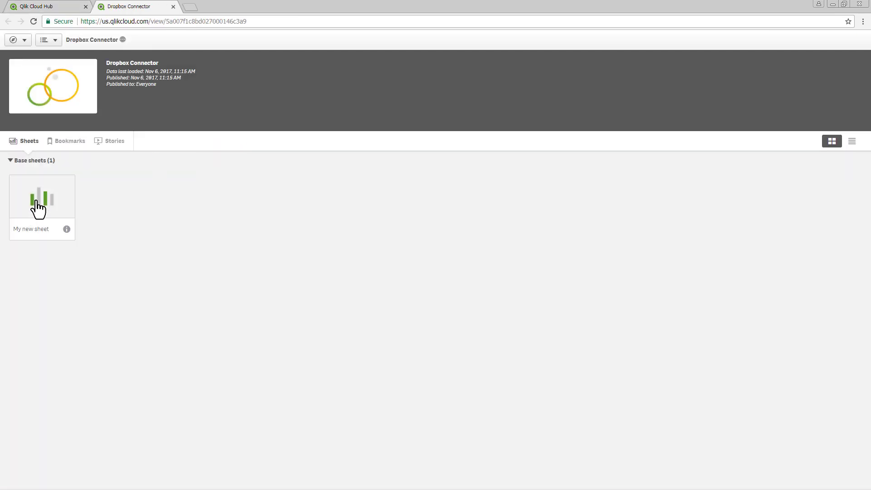
left_click(38, 201)
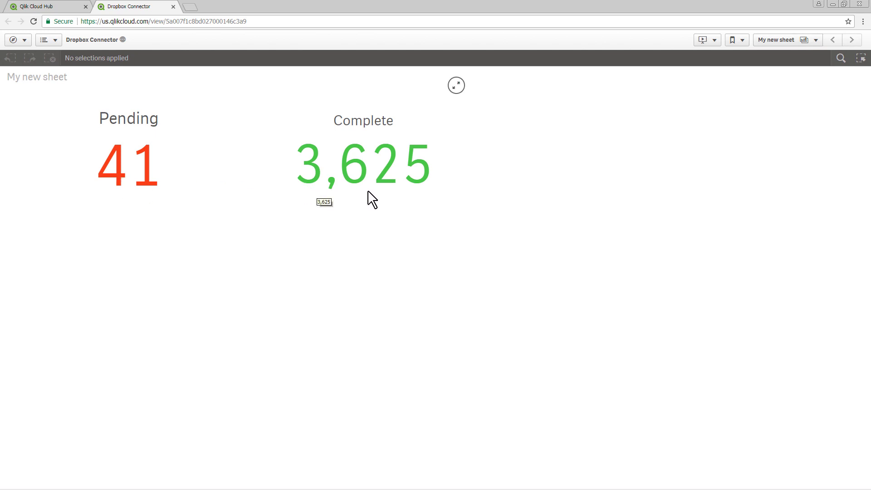
key("alt+Tab")
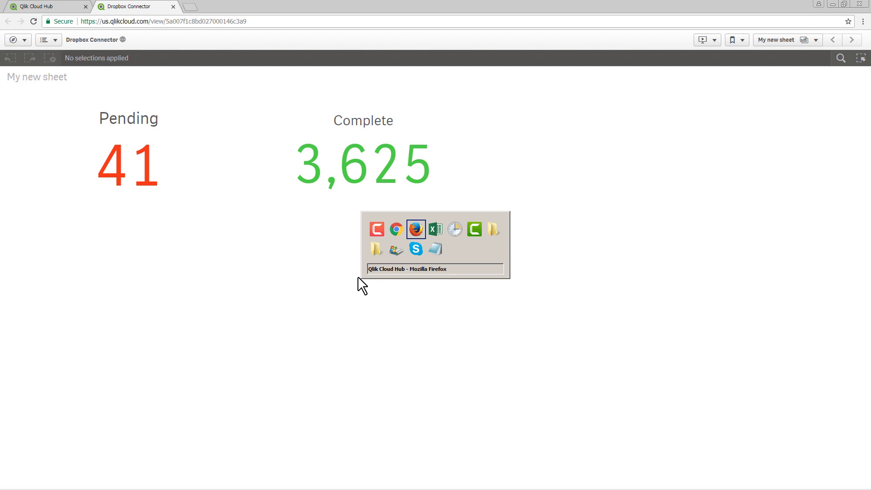
Step: Review the xcopy command in the copy_drop.cmd script in Notepad
key("alt+Tab")
key("alt+Tab")
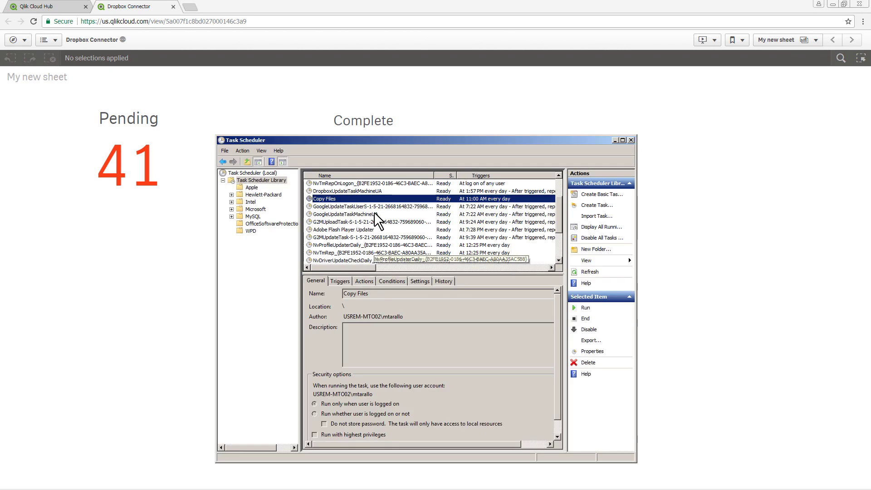
key("alt+Tab")
key("alt+Tab")
key("alt+Tab")
key("alt+Tab")
key("alt+Tab")
key("alt+Tab")
key("alt+Tab")
key("alt+Tab")
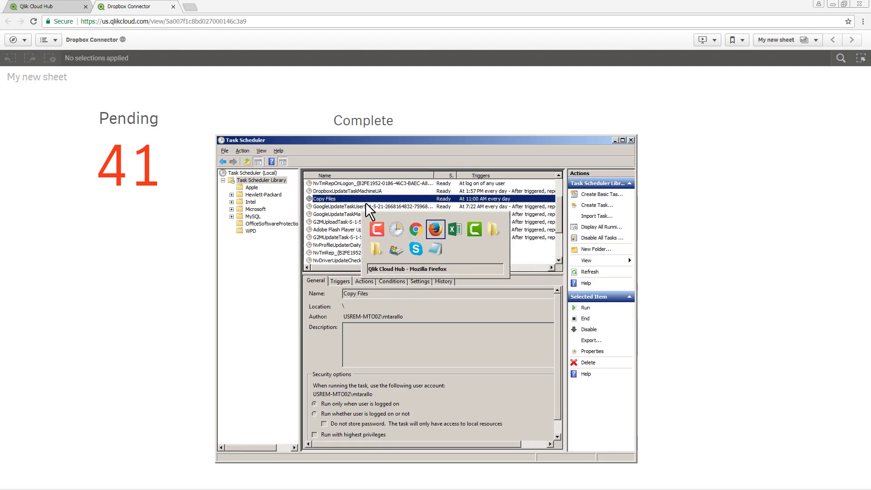
key("alt+Tab")
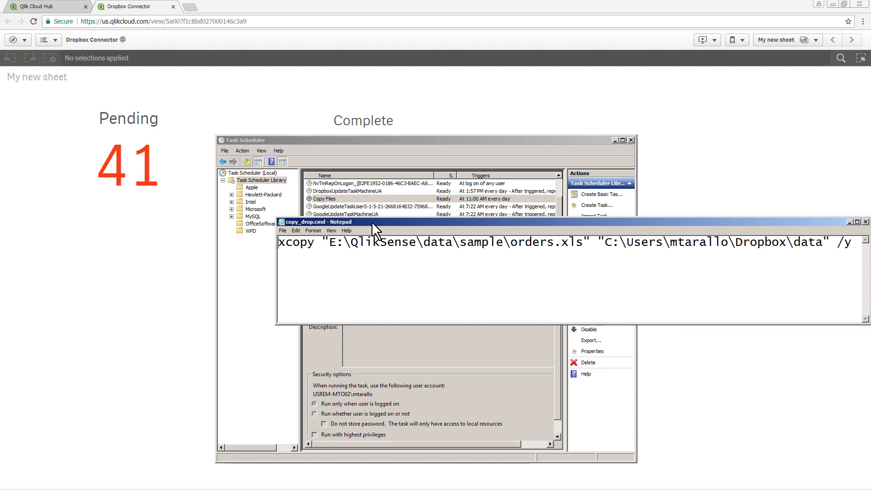
left_click_drag(371, 222, 320, 293)
left_click(269, 320)
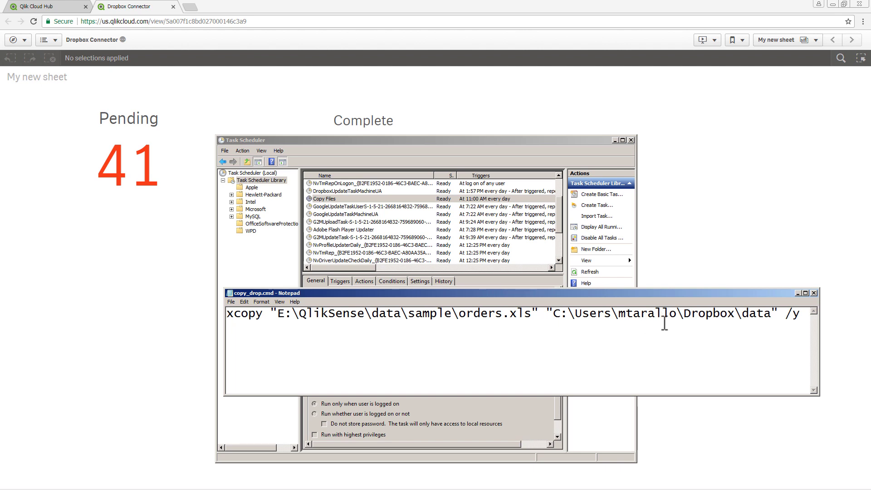
Step: Run the Copy Files task immediately from Task Scheduler
left_click(797, 293)
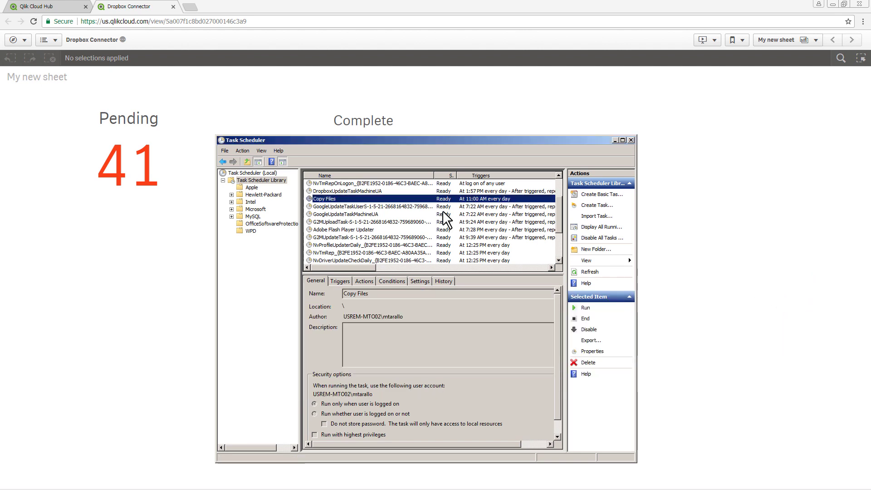
right_click(391, 199)
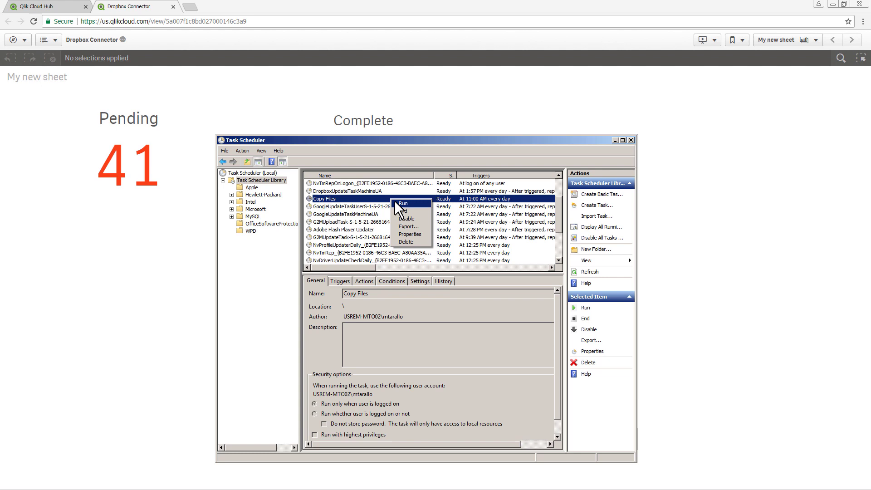
left_click(396, 203)
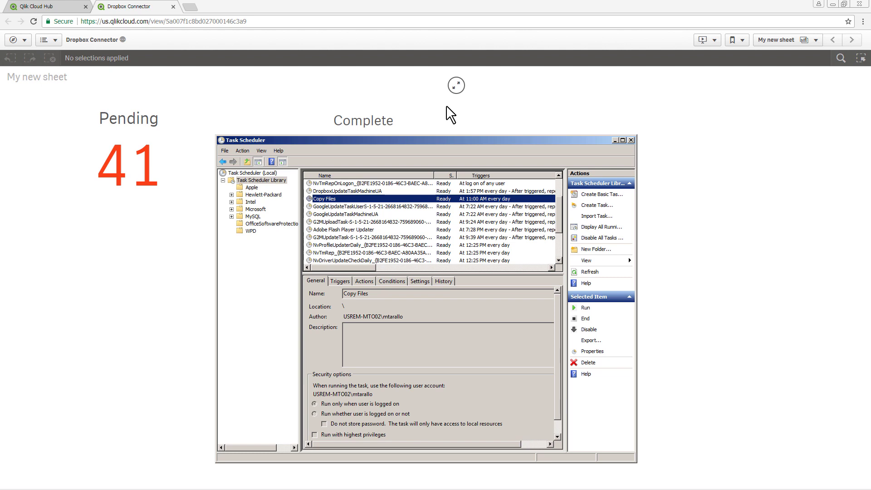
Step: Refresh the Dropbox Connector tile's published data and open the Sales stream's three apps
left_click(570, 119)
key("alt+Tab")
key("alt+Tab")
key("alt+Tab")
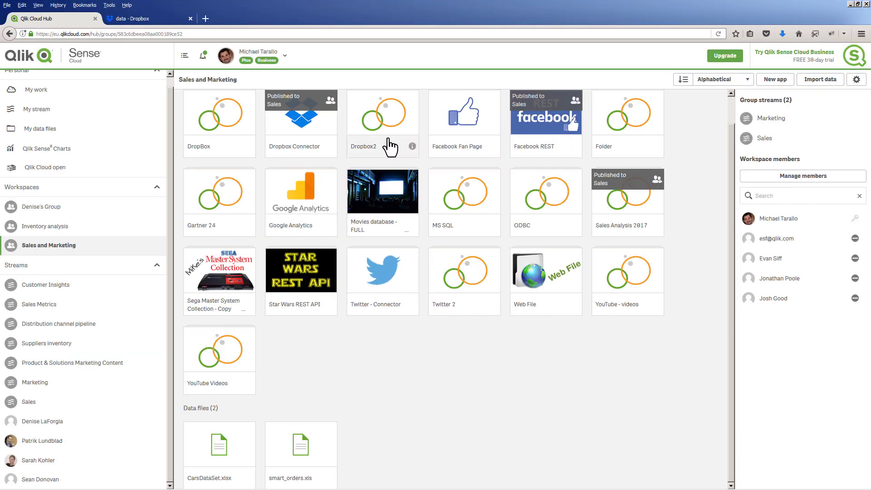
right_click(303, 125)
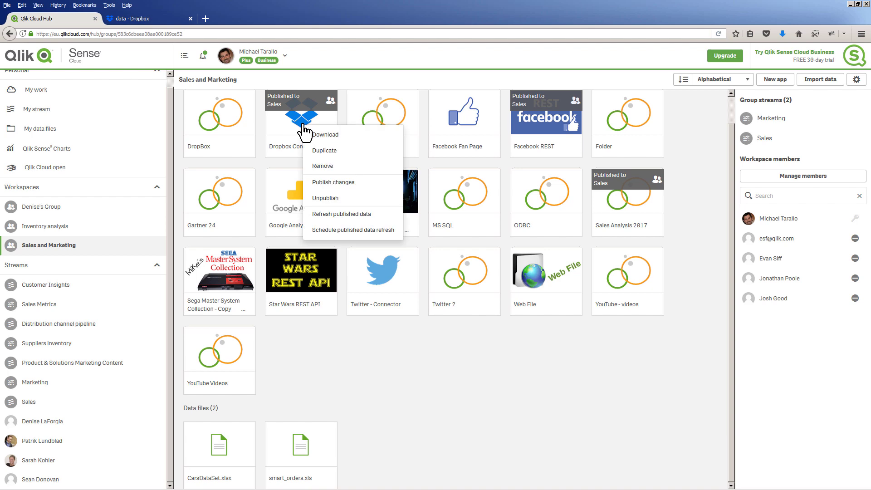
left_click(337, 218)
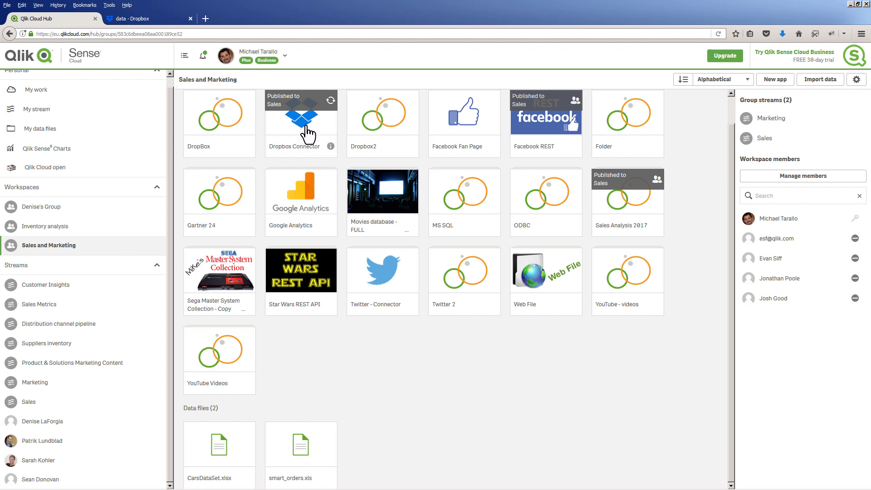
left_click(98, 404)
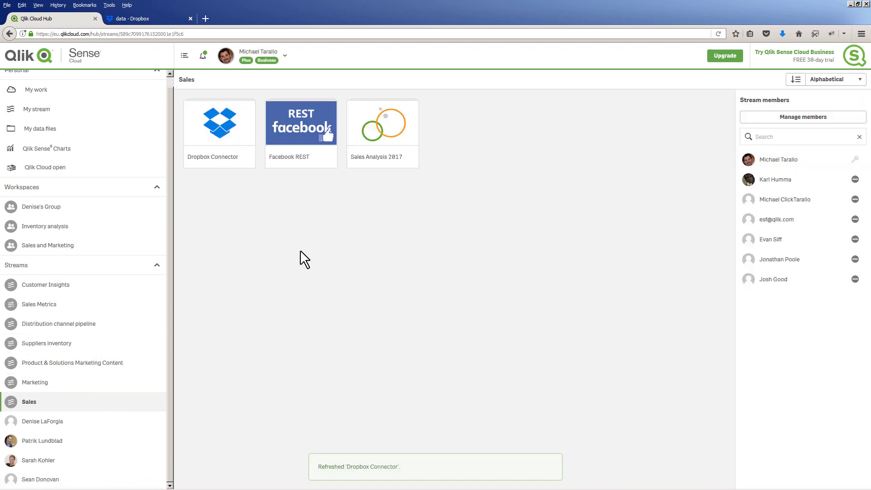
Step: Reload the app in Chrome and reopen My new sheet showing 40 Pending, 3,626 Complete
key("alt+Tab")
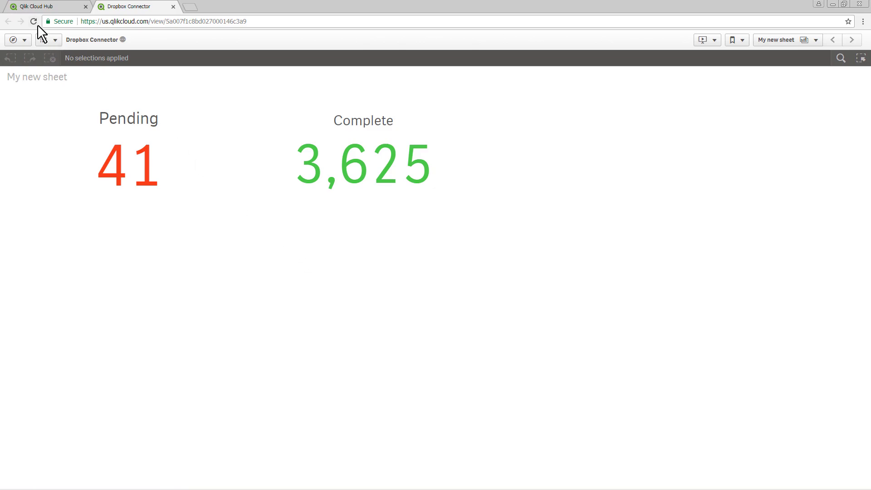
left_click(34, 21)
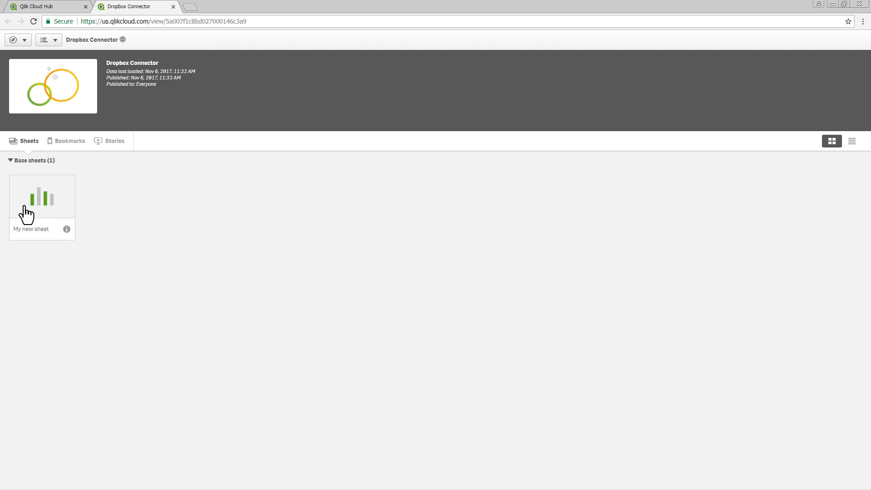
left_click(28, 207)
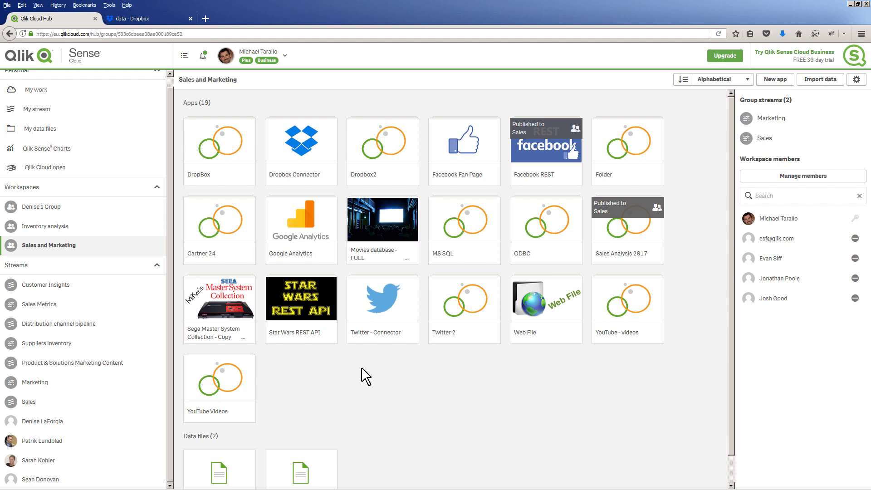
Step: Open the empty Dropbox Connector app and start a new Dropbox connection from Add data
left_click(305, 144)
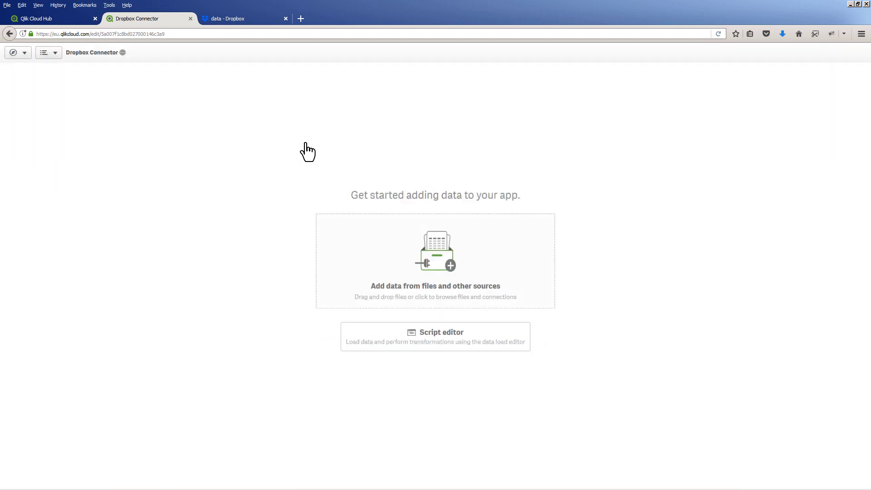
left_click(381, 243)
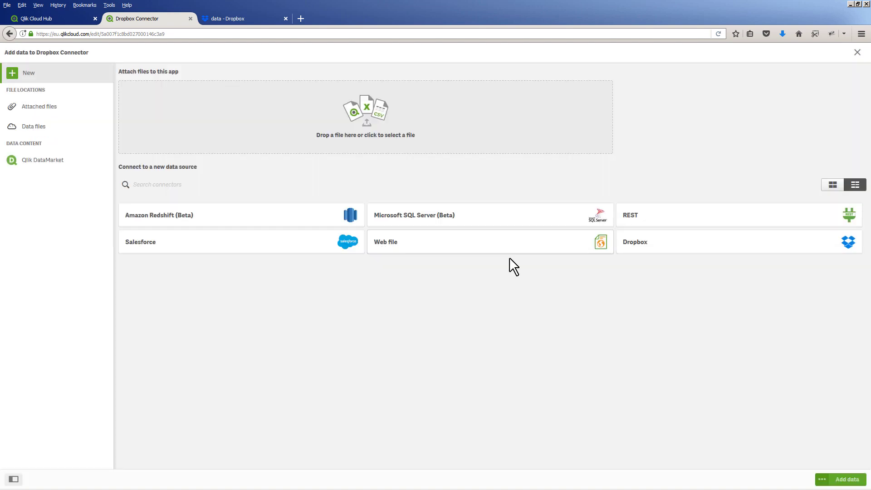
left_click(707, 250)
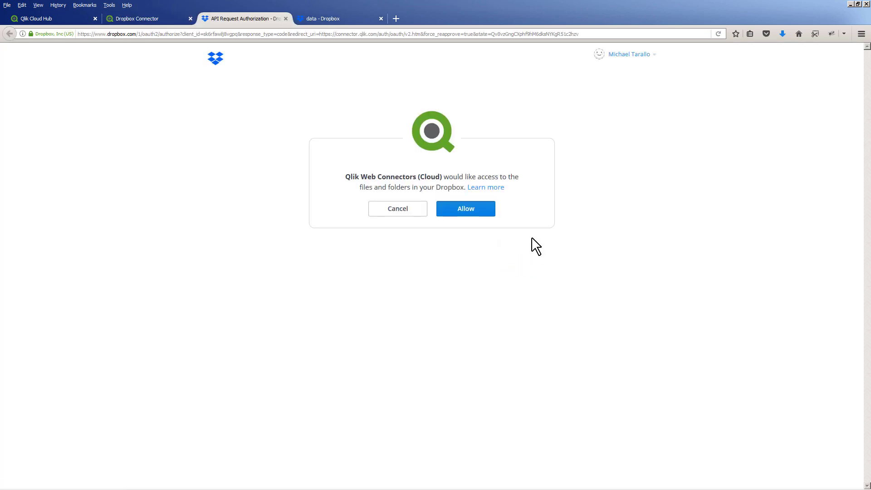
Step: Allow Dropbox access for Qlik Web Connectors and copy the authentication code
left_click(476, 213)
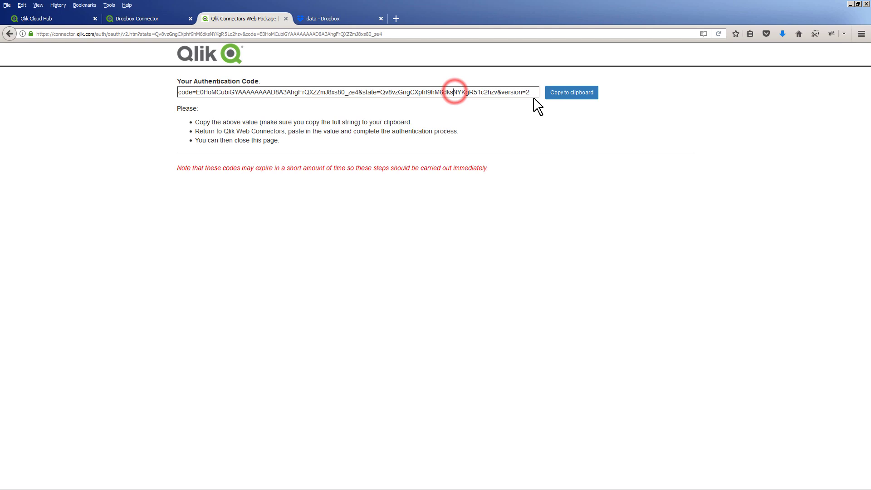
left_click(559, 96)
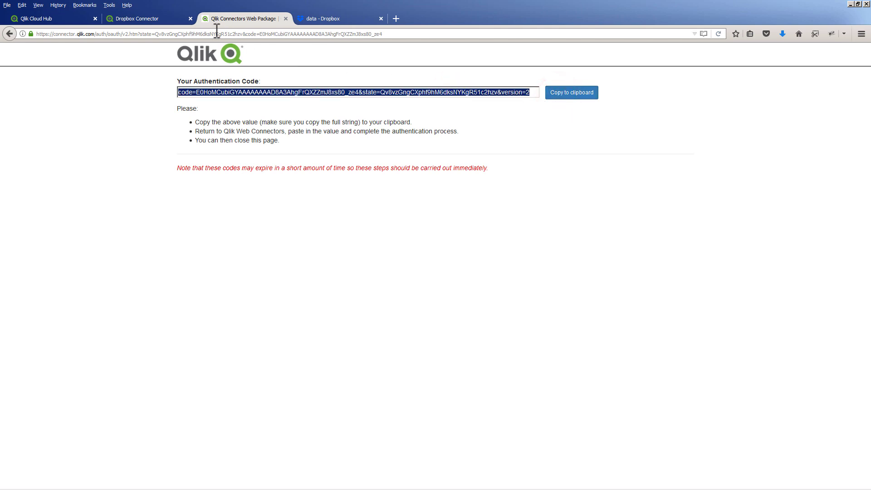
left_click(157, 19)
Step: Paste the authentication code, verify it, and create the Dropbox connection
left_click(363, 291)
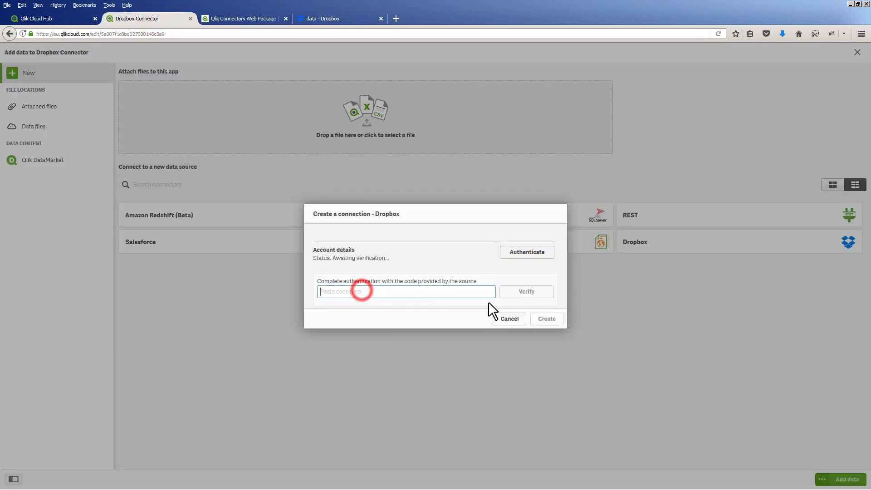
right_click(479, 293)
left_click(493, 329)
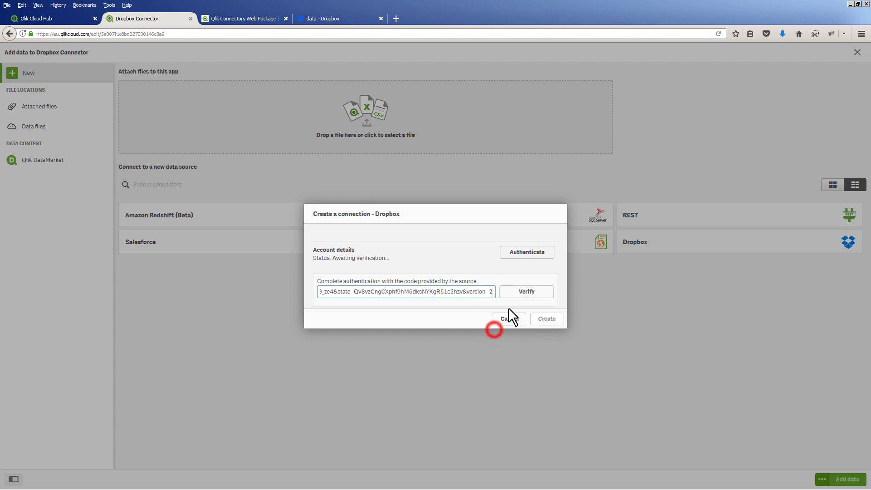
left_click(522, 293)
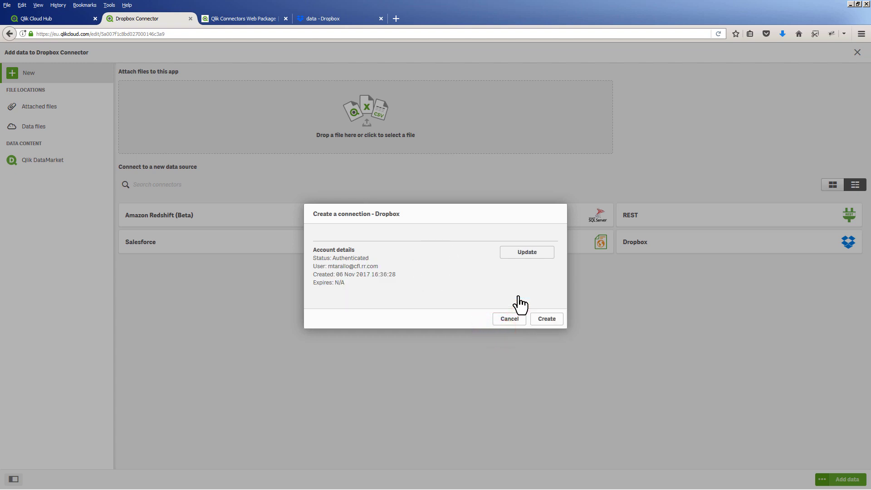
left_click(546, 319)
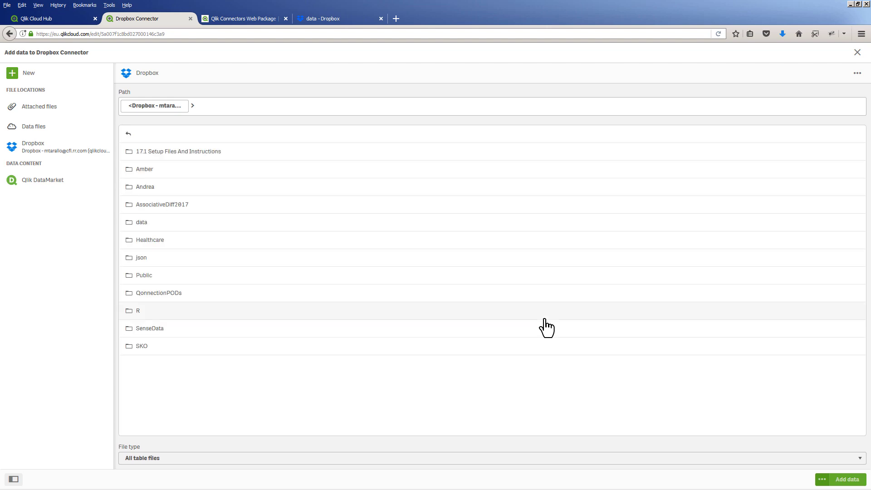
Step: Add the Orders$ table from orders.xls in the Dropbox data folder
left_click(134, 228)
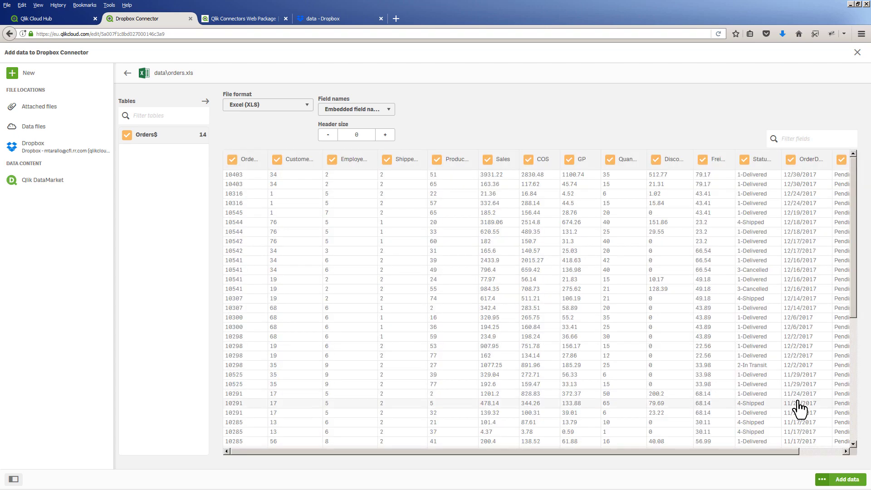
left_click(847, 479)
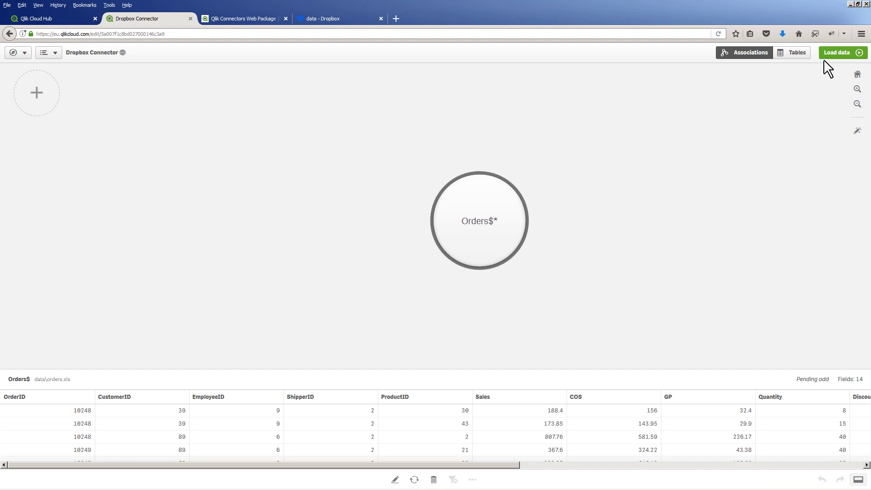
Step: Load the orders data and open the sheet showing 40 Pending and 3,626 Complete
left_click(834, 52)
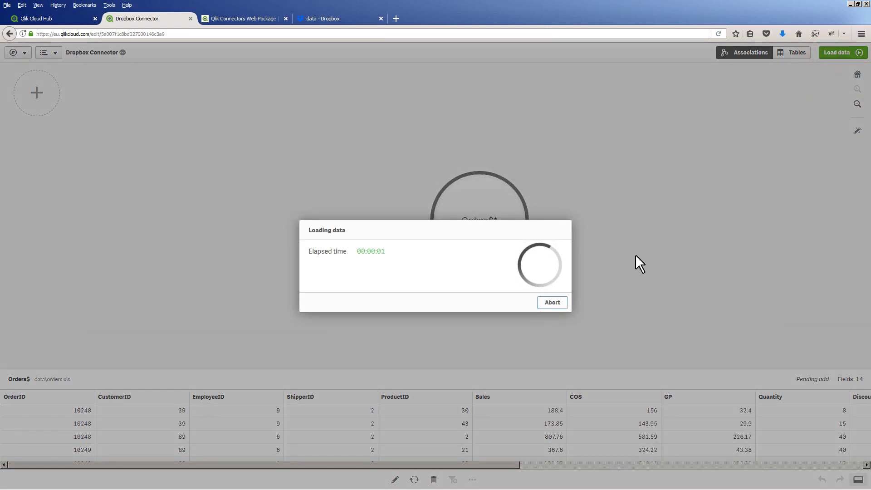
left_click(562, 298)
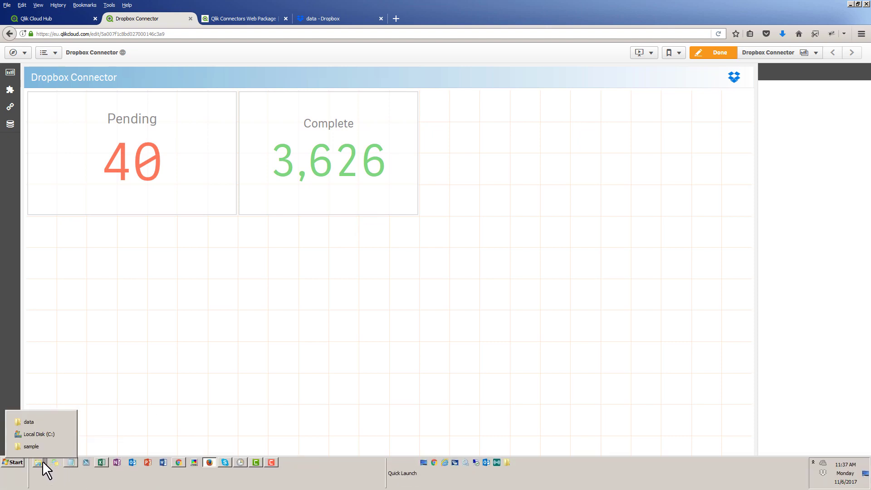
Step: Place the sample and Dropbox data folders side by side, cancelling the orders.xls copy
left_click(36, 449)
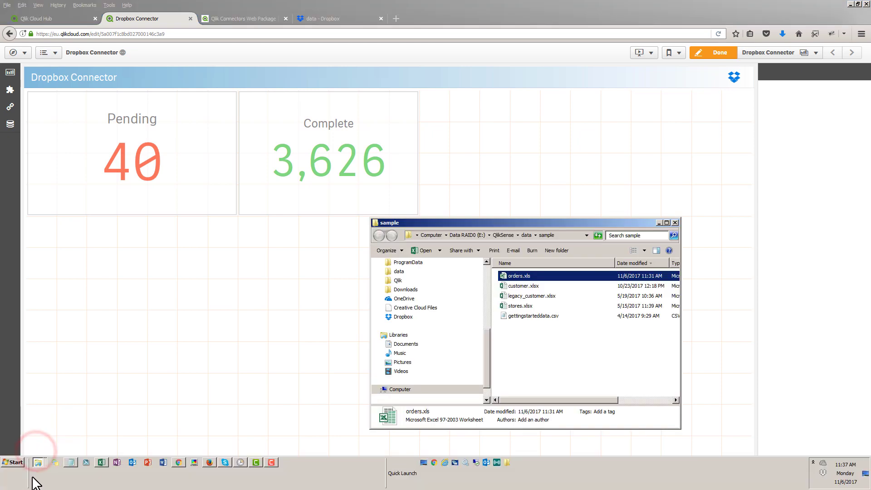
left_click(35, 423)
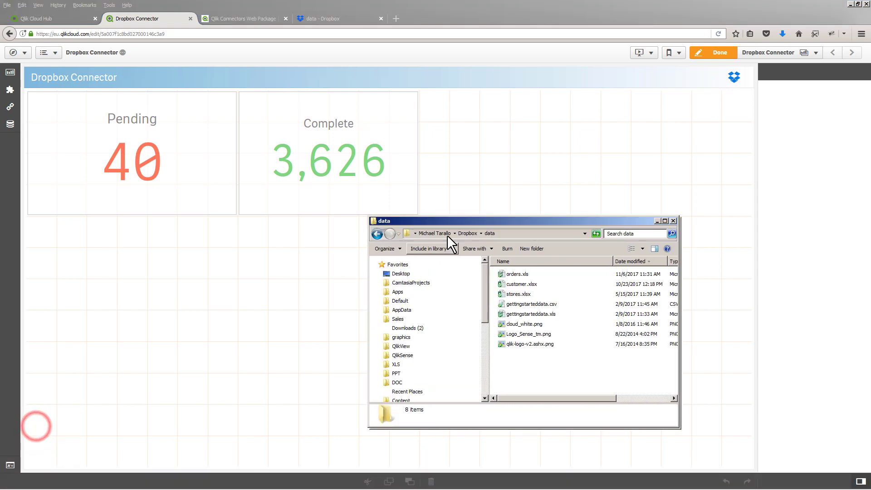
left_click_drag(467, 222, 156, 225)
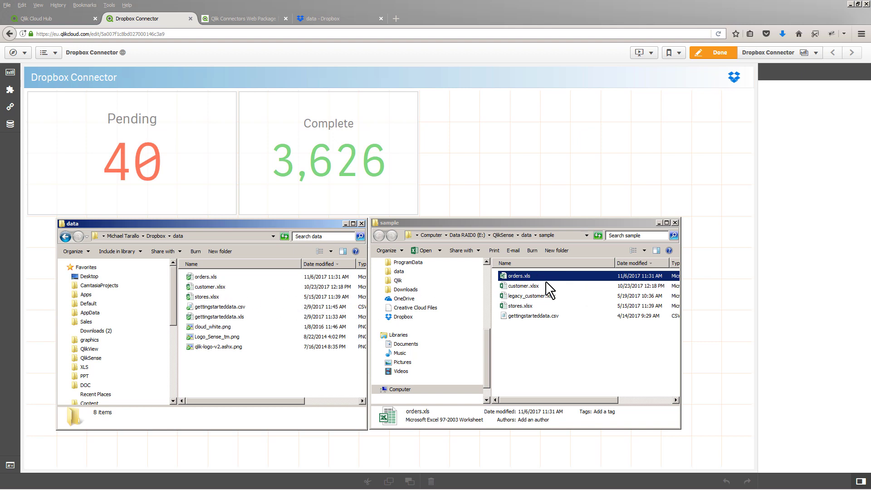
left_click_drag(533, 276, 265, 291)
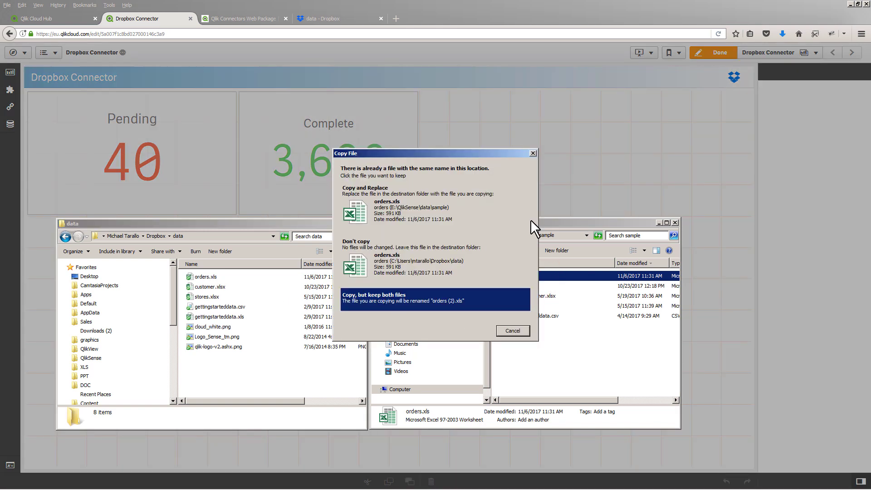
left_click(533, 153)
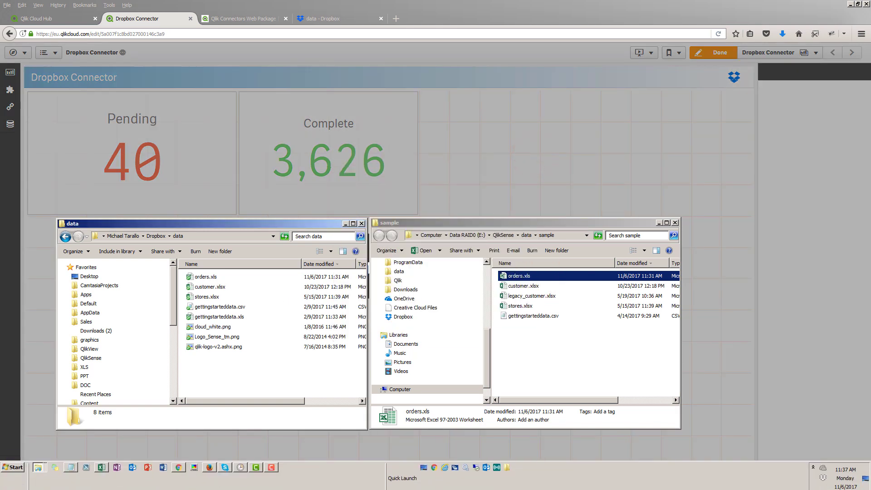
Step: Show copy_drop.cmd in Notepad, whose xcopy copies orders.xls into the Dropbox data folder
left_click(71, 461)
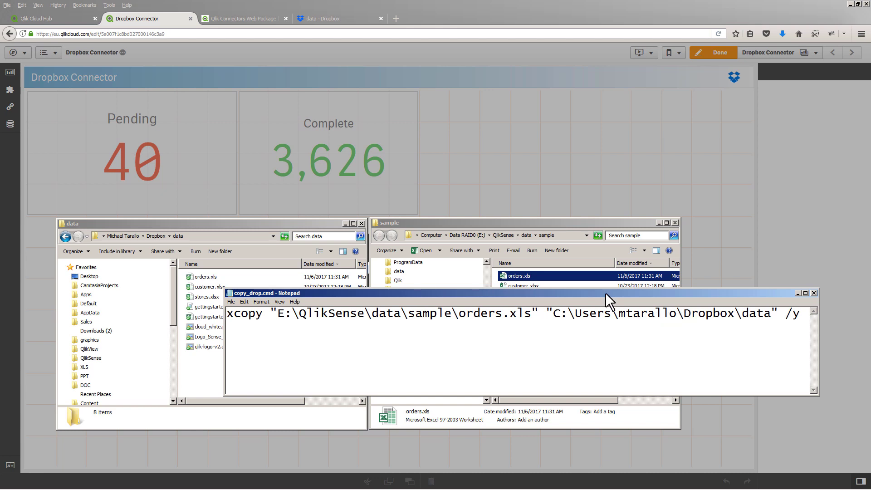
Step: Open the Copy Files task's properties in Task Scheduler
mouse_move(385, 475)
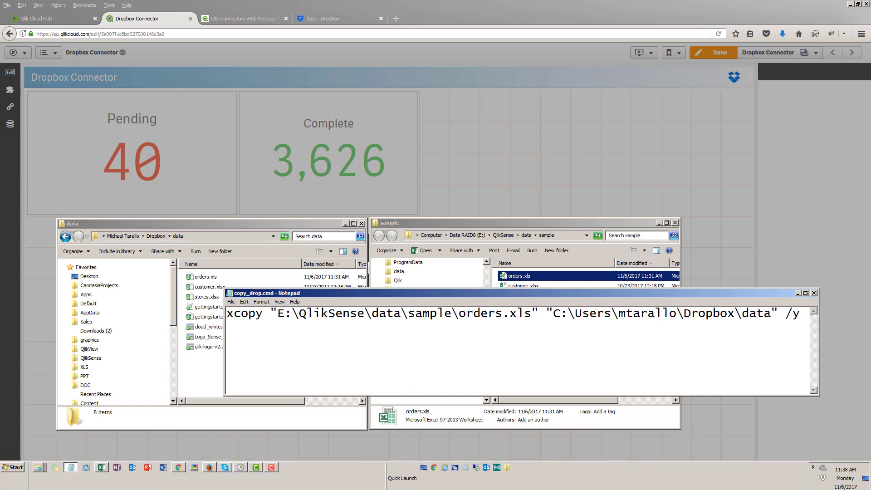
left_click(240, 462)
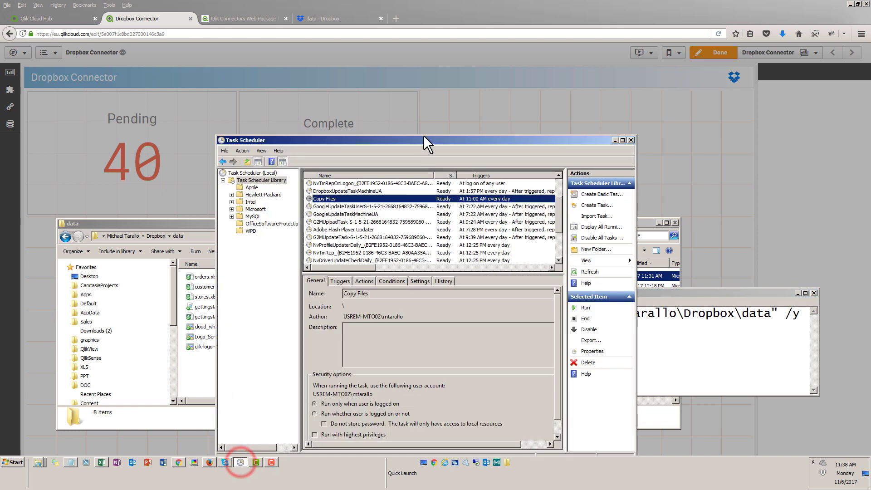
left_click_drag(418, 139, 419, 100)
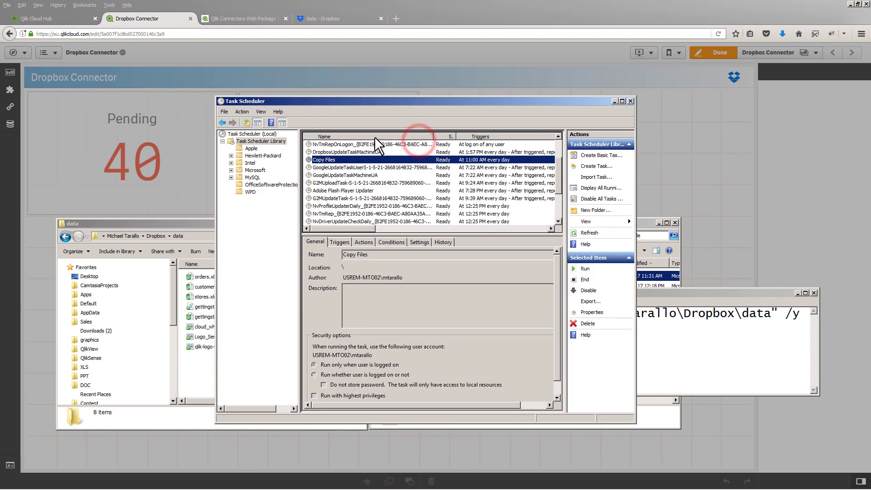
right_click(354, 160)
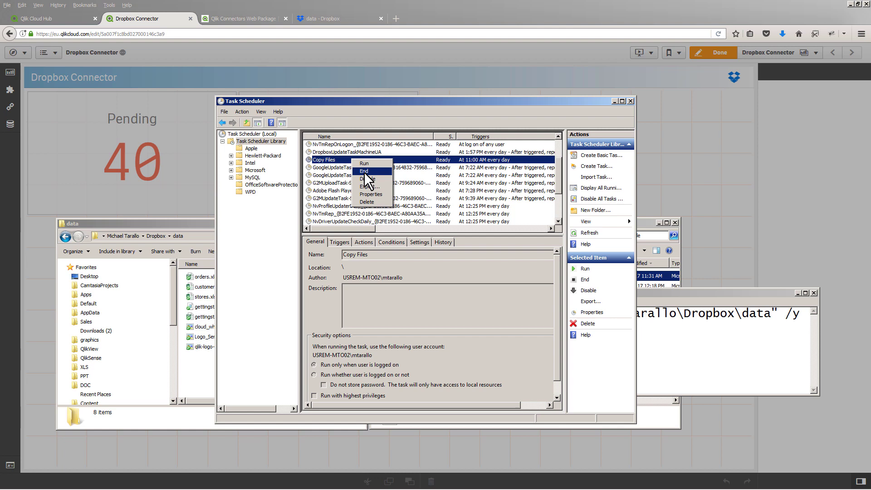
left_click(342, 160)
double_click(341, 160)
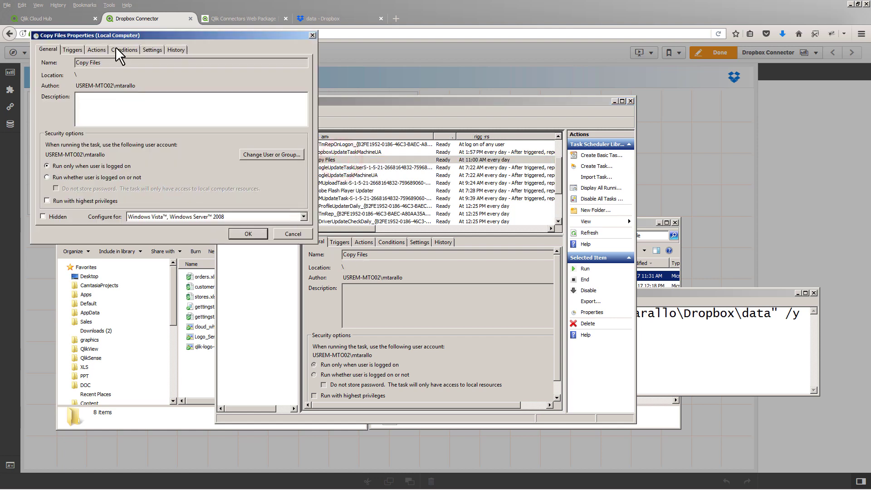
Step: Confirm it runs C:\copy_drop.cmd daily at 11:00 AM, then bring the sample folder forward
left_click(73, 50)
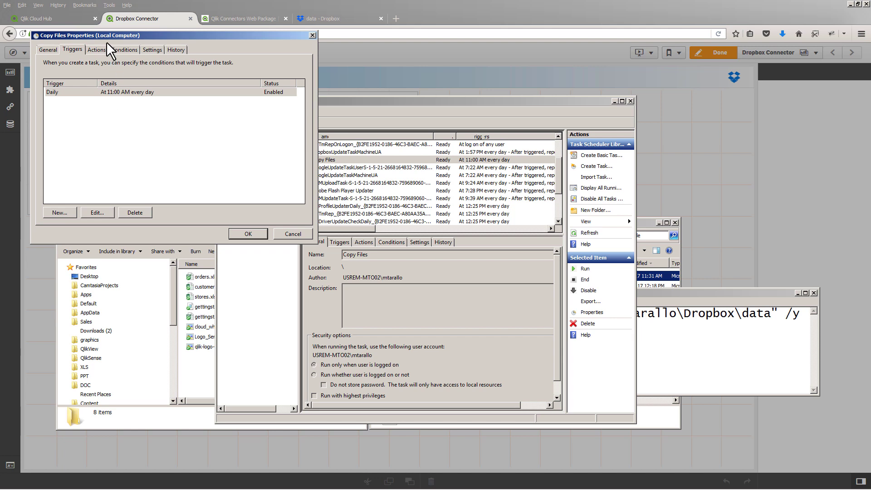
left_click(97, 49)
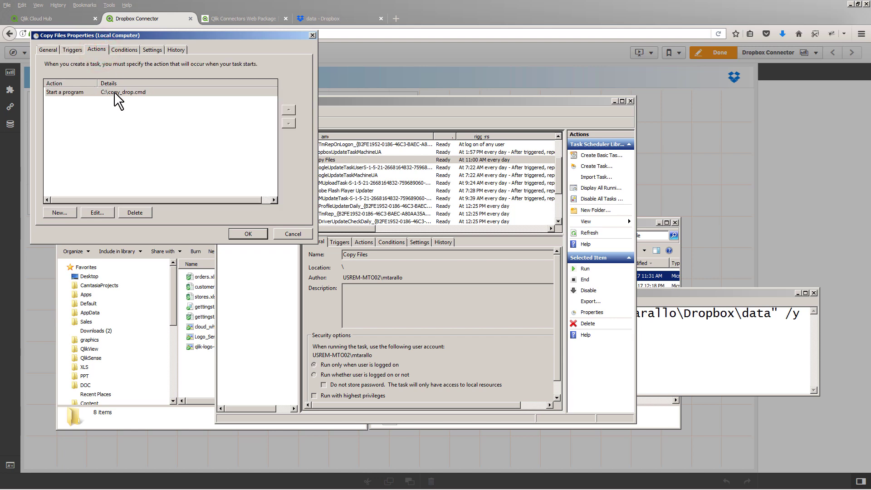
left_click(286, 232)
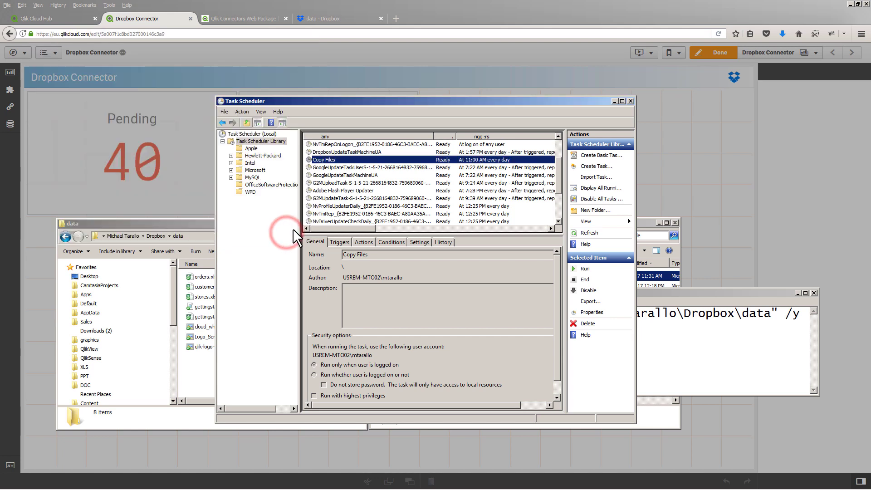
left_click(664, 415)
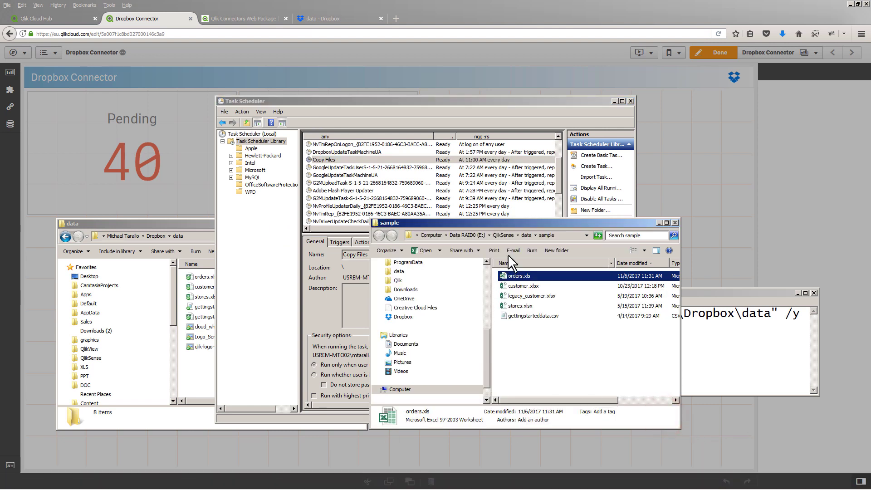
Step: Open orders.xls in Excel and change cell N41 from Pending to Complete
double_click(517, 276)
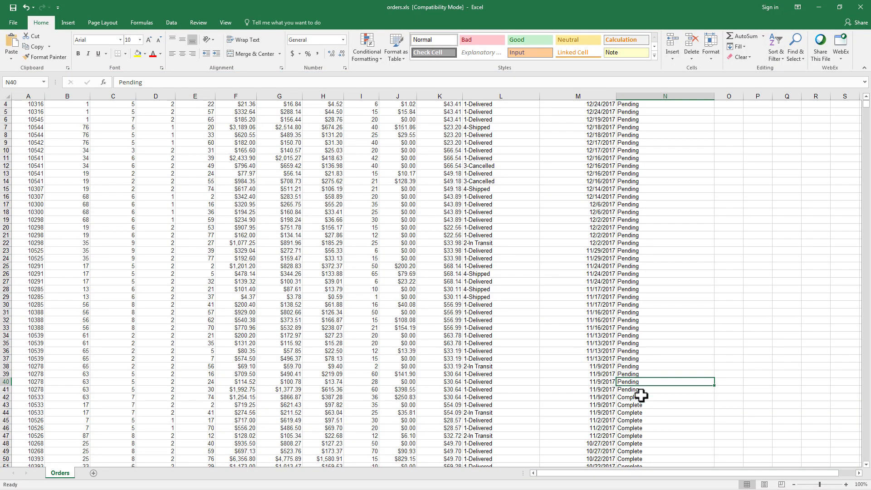
double_click(642, 389)
key("BackSpace")
key("BackSpace")
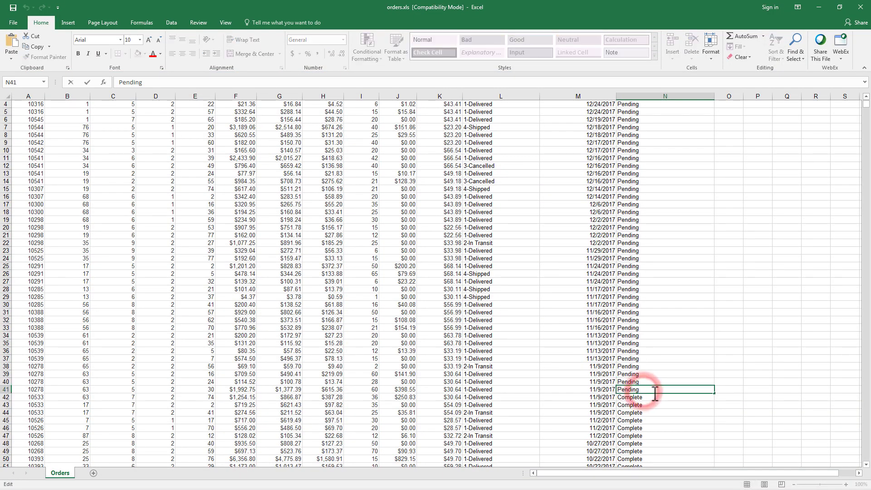
type("Complete")
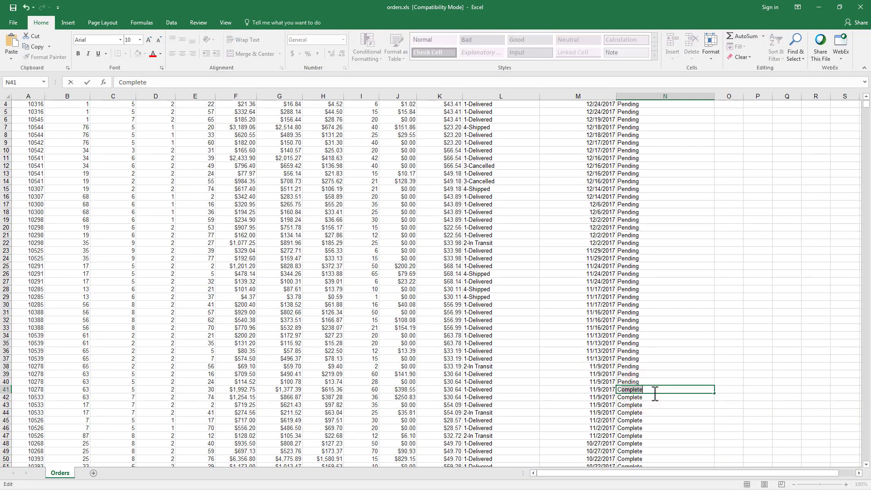
key("Return")
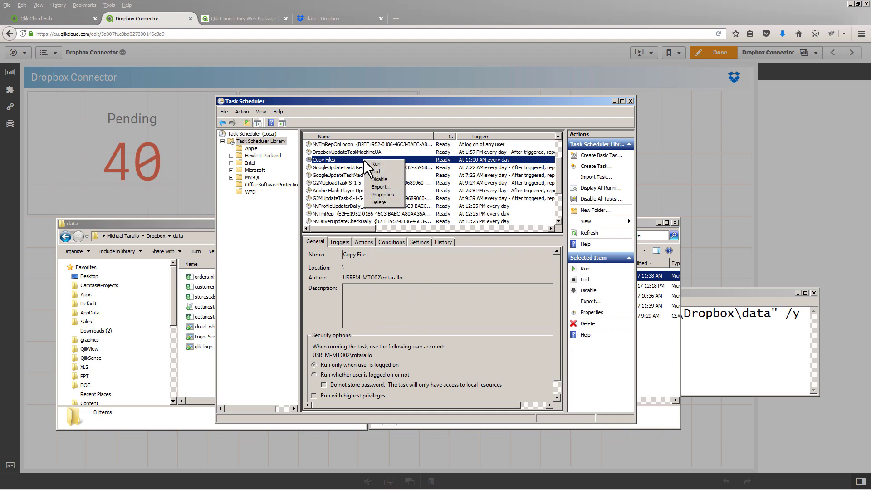
Step: Run the Copy Files task immediately from Task Scheduler
left_click(368, 164)
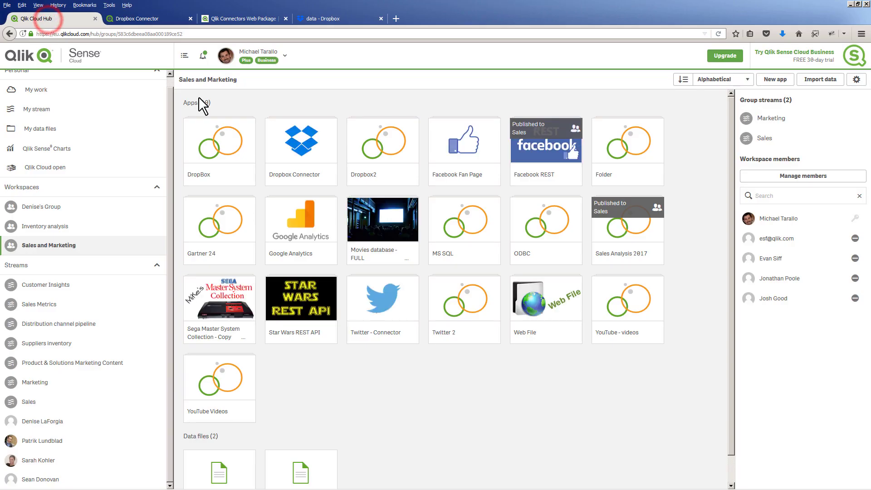
Step: Publish the Dropbox Connector tile to the Sales stream
right_click(300, 142)
left_click(322, 199)
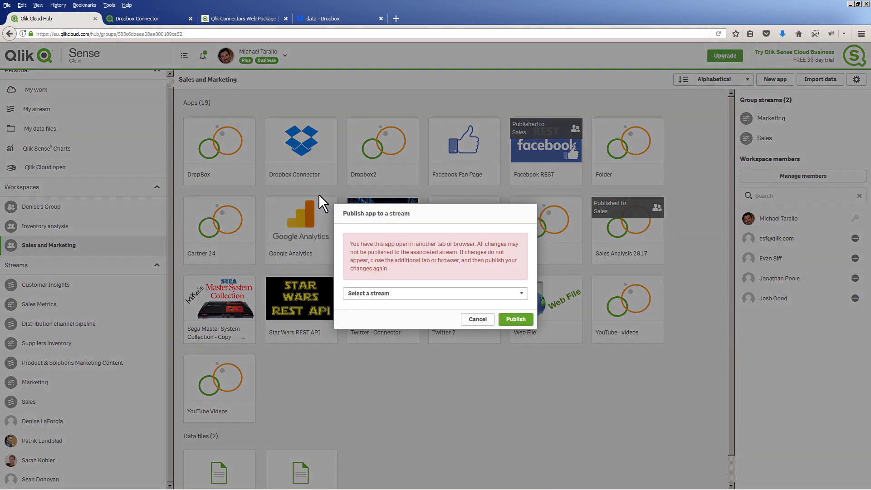
left_click(434, 293)
left_click(408, 324)
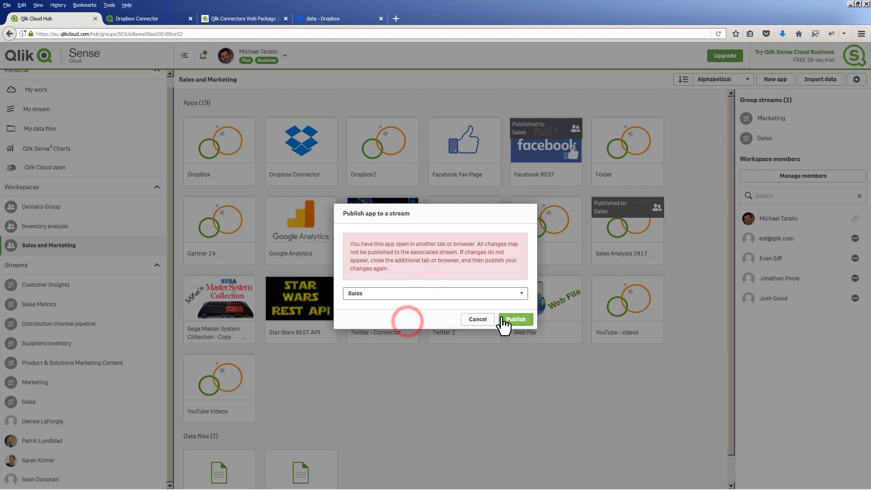
left_click(508, 323)
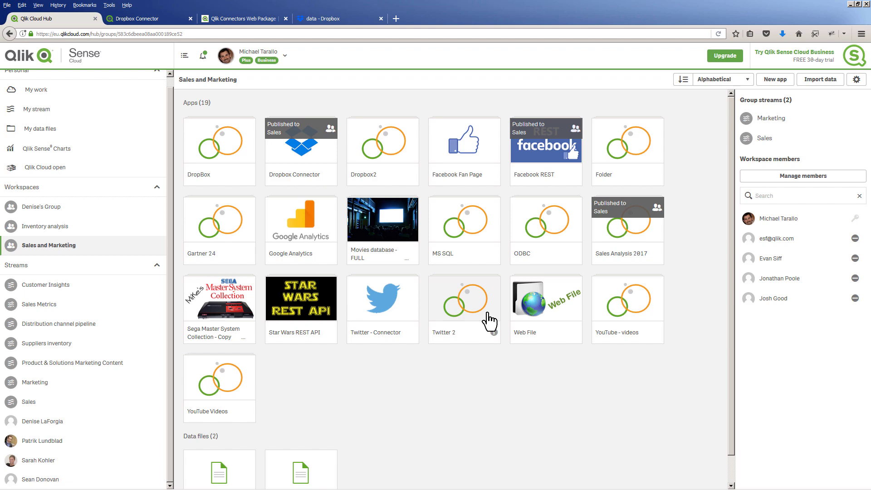
Step: Turn on the Dropbox Connector's published data refresh, scheduled daily at 12:00
right_click(304, 146)
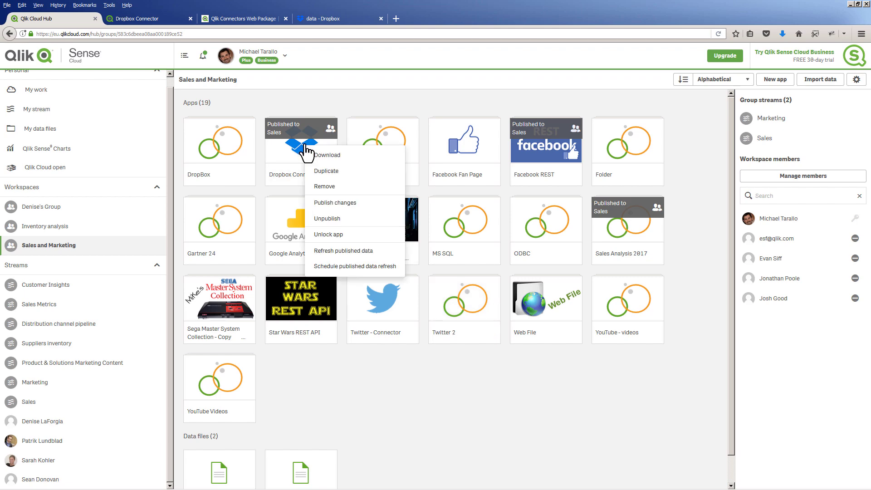
left_click(331, 267)
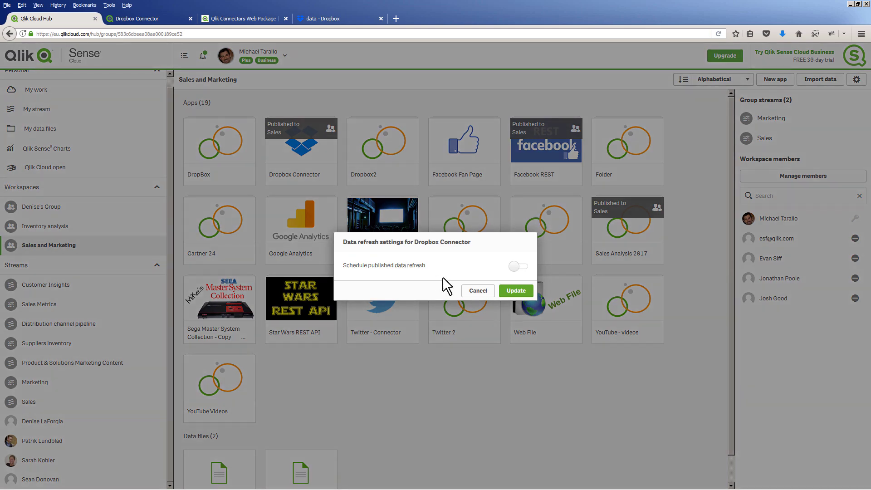
left_click(517, 265)
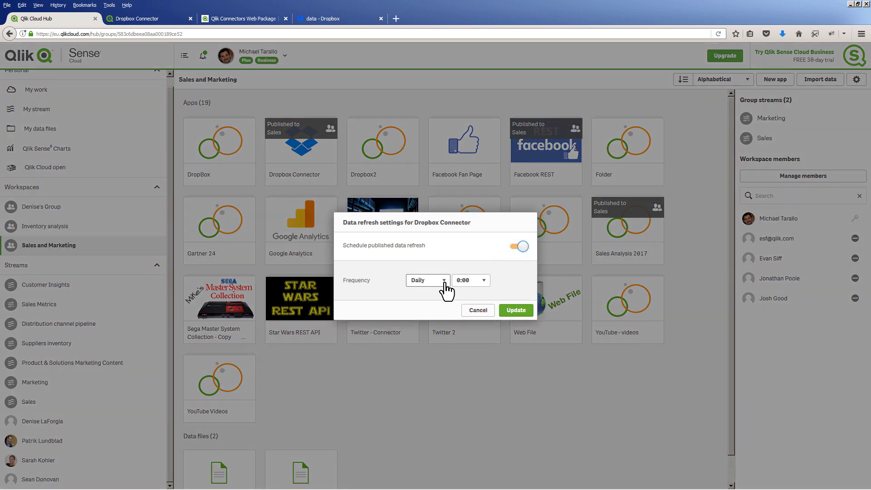
left_click(479, 283)
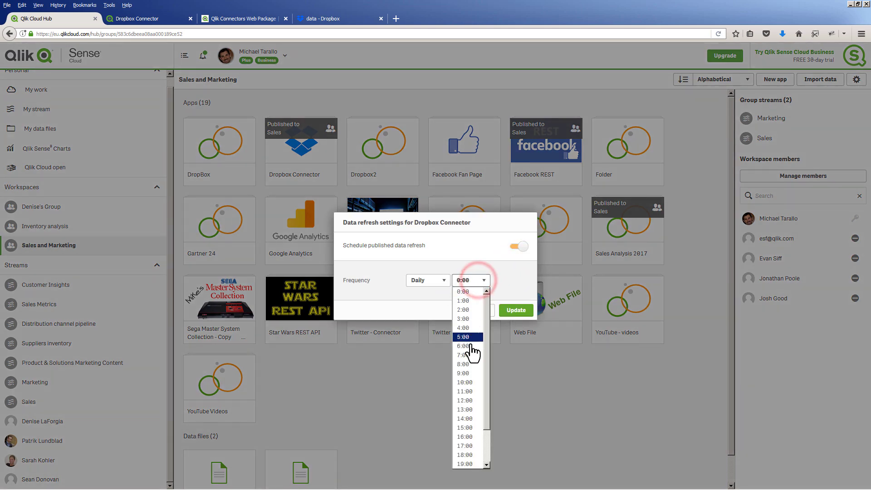
left_click(474, 400)
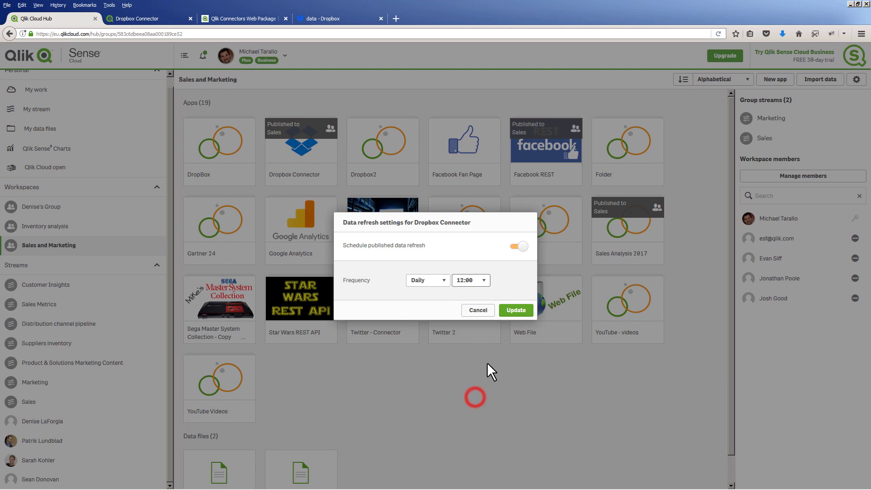
left_click(517, 312)
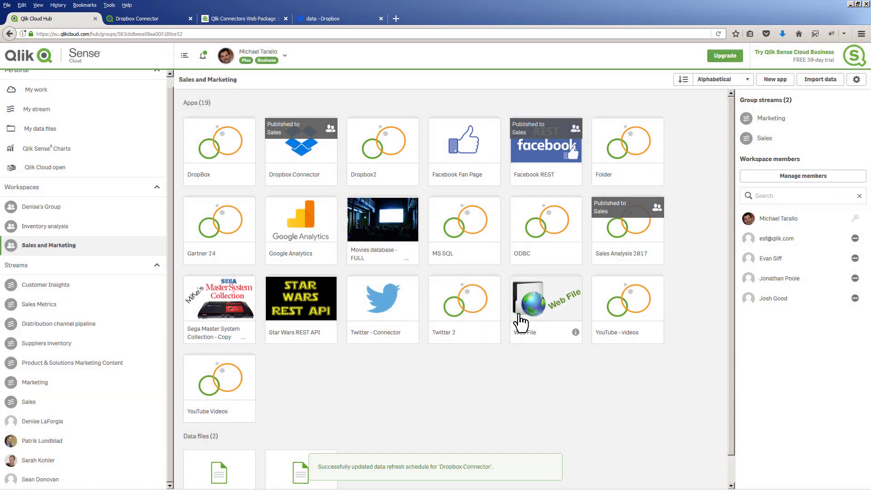
Step: Refresh the app's published data now and switch to the Chrome window showing its sheet
right_click(292, 151)
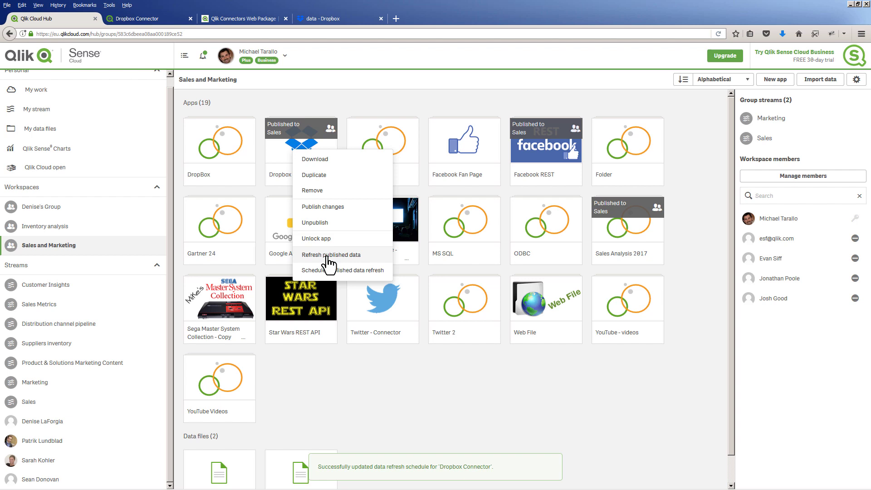
left_click(332, 361)
key("alt+Tab")
key("Tab")
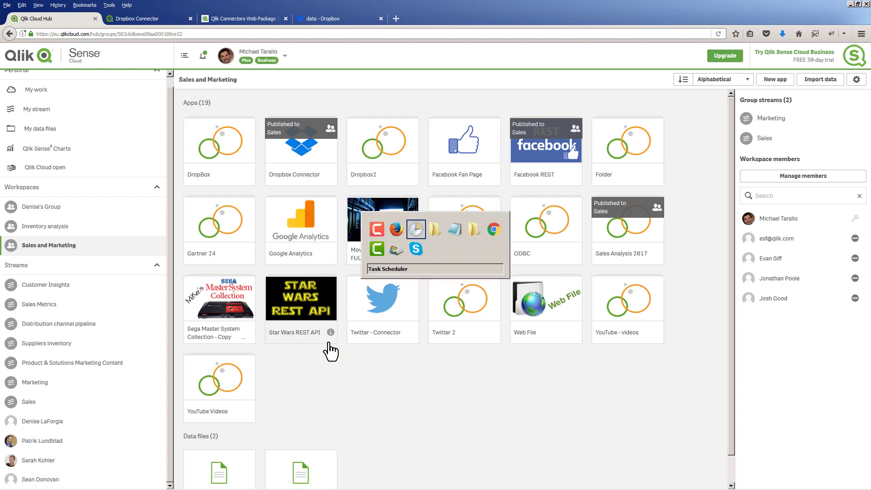
key("Tab")
key("Tab")
key("Tab")
key("Tab")
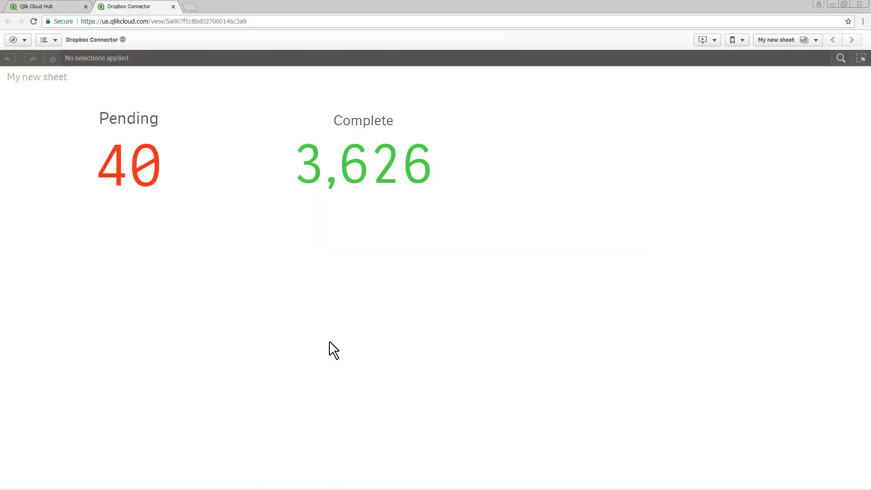
Step: Reload the page and open the Dropbox Connector sheet showing 39 Pending, 3,627 Complete
left_click(33, 20)
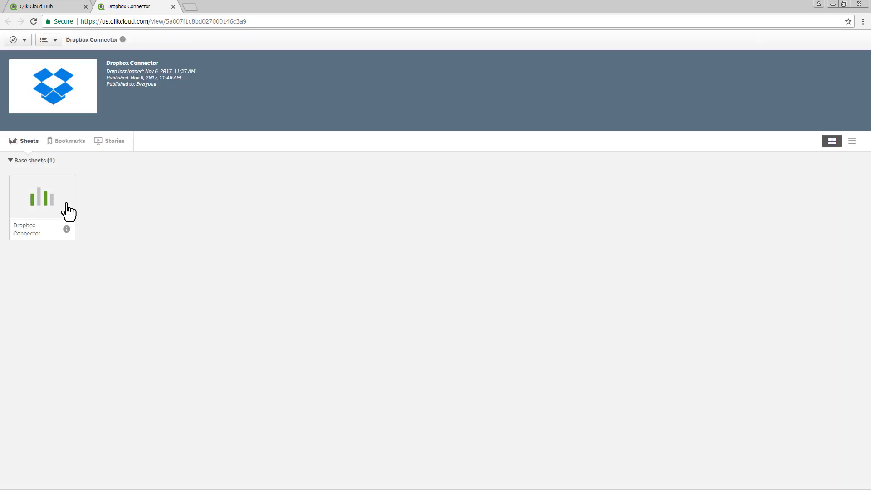
left_click(68, 209)
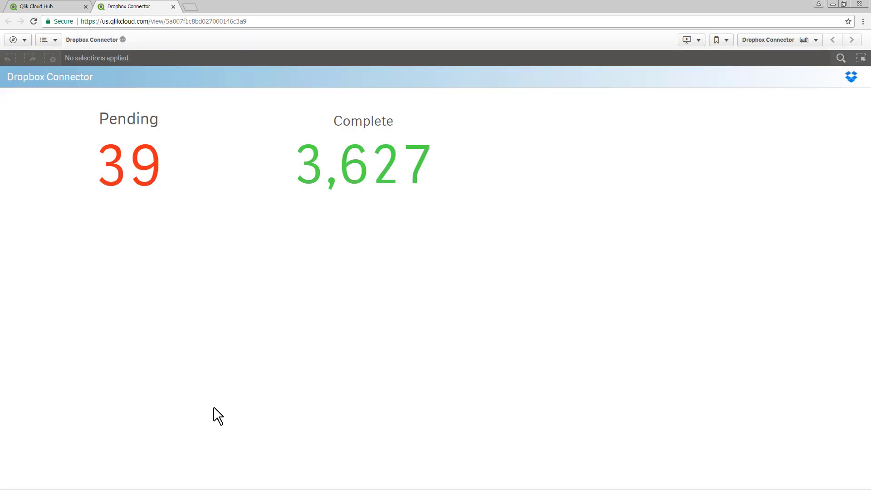